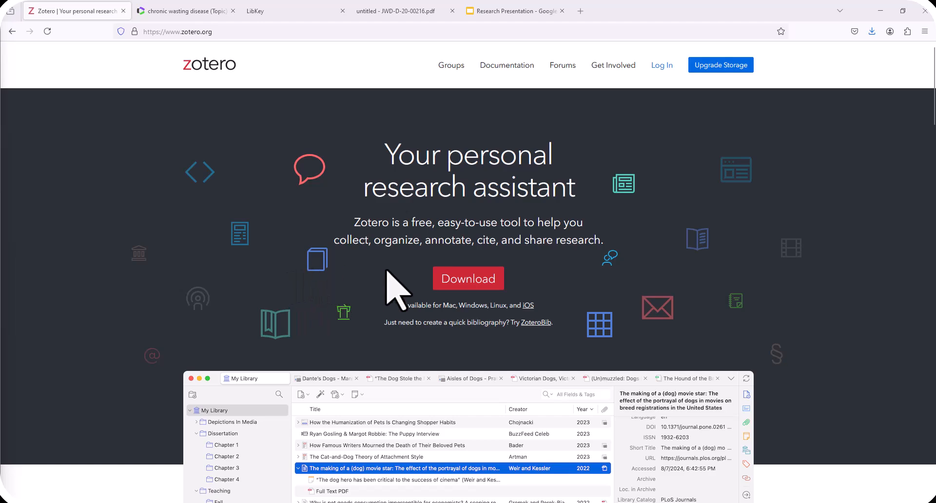
Open the Zotero download page to view the desktop app and browser connector, and go to the site's login page
click(477, 277)
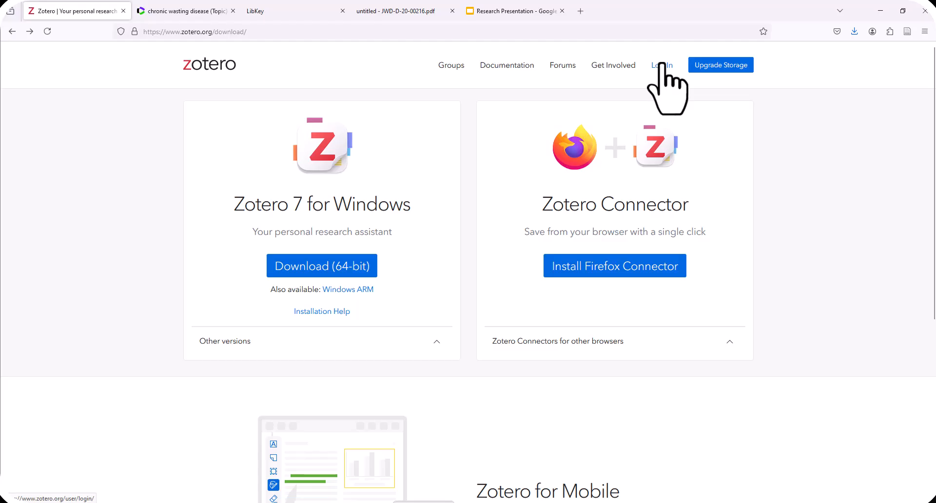
click(660, 65)
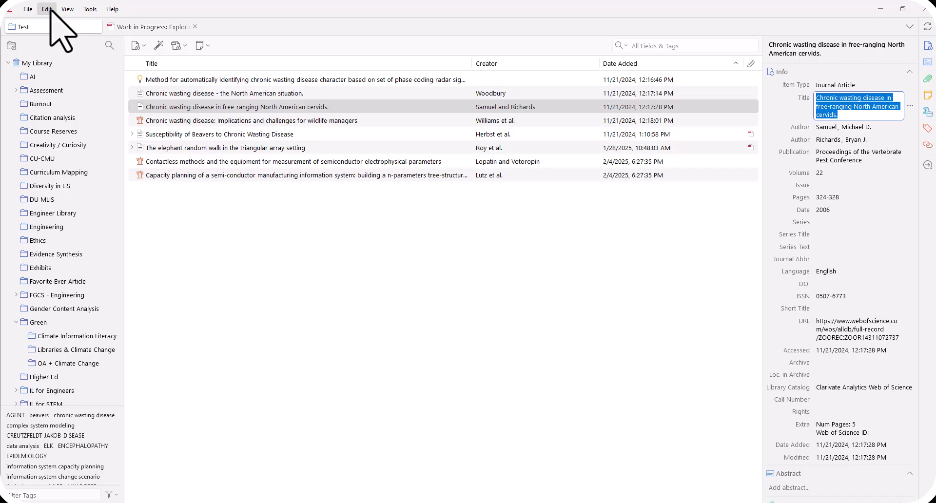
Check the account linking and data syncing options in Zotero's Sync settings, and close the settings
click(46, 9)
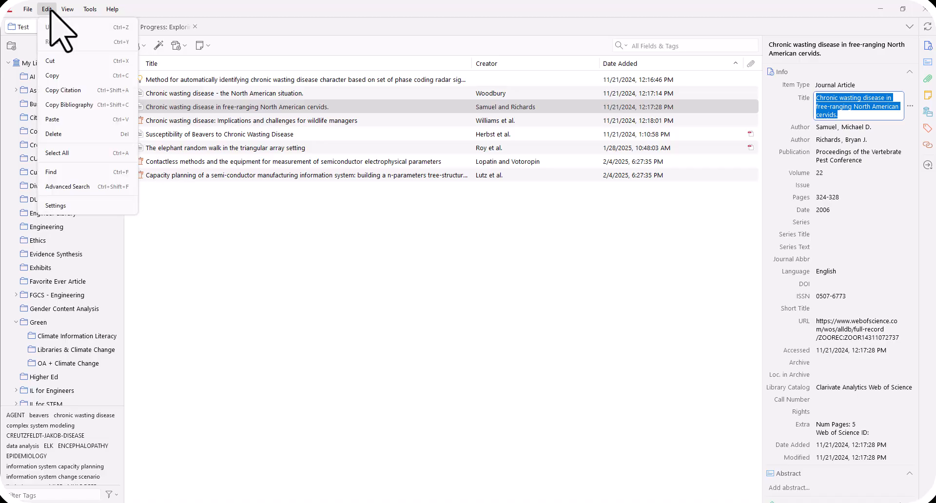
click(66, 206)
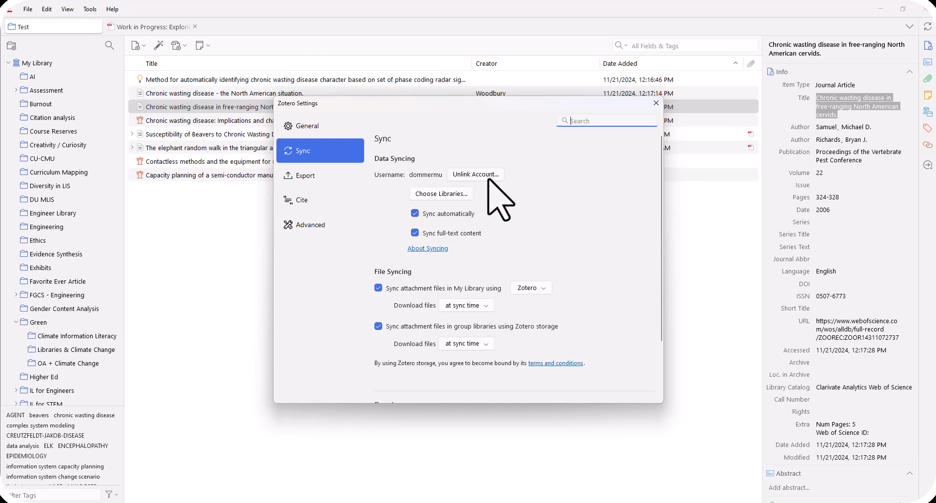
click(655, 103)
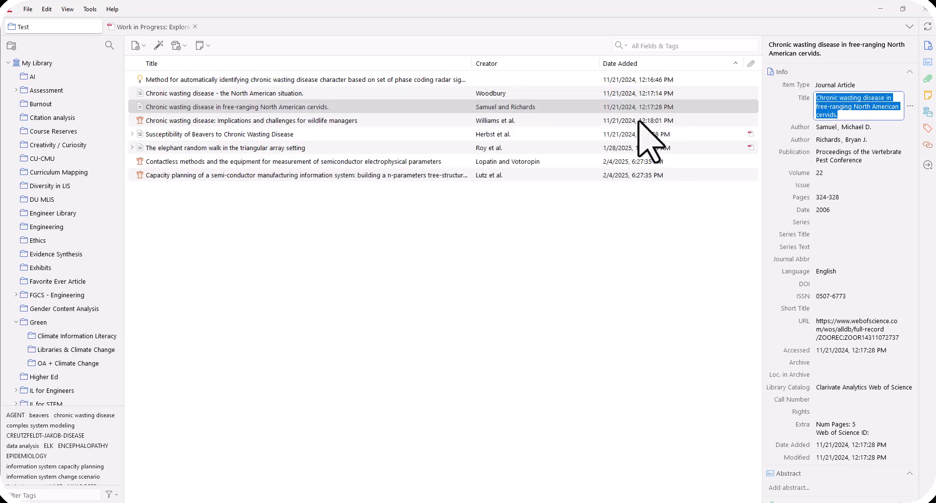
Browse the collection list in My Library down to the group libraries, including AI and Libraries
click(32, 77)
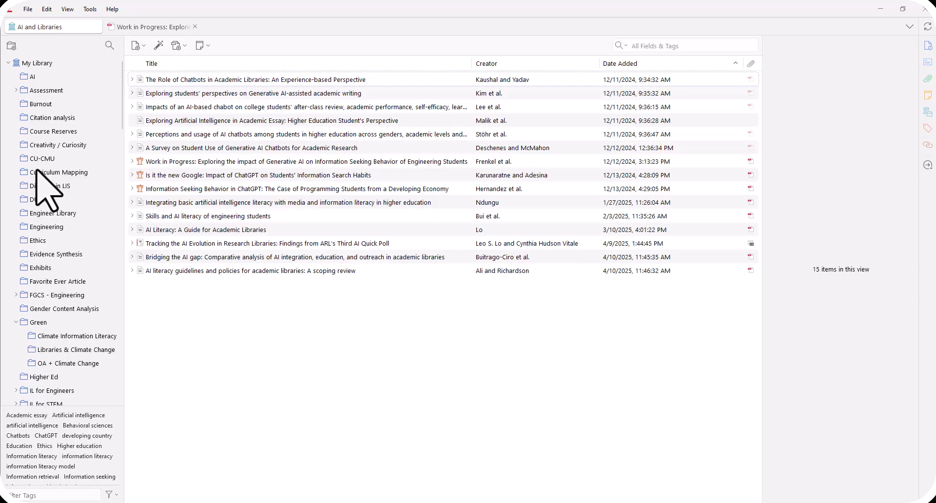
scroll(43, 176, down, 2)
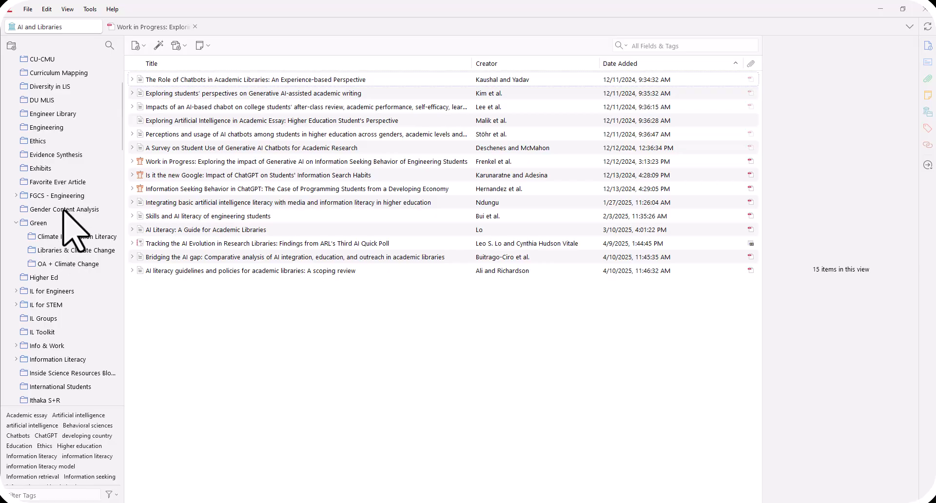
scroll(63, 211, down, 3)
scroll(63, 210, down, 10)
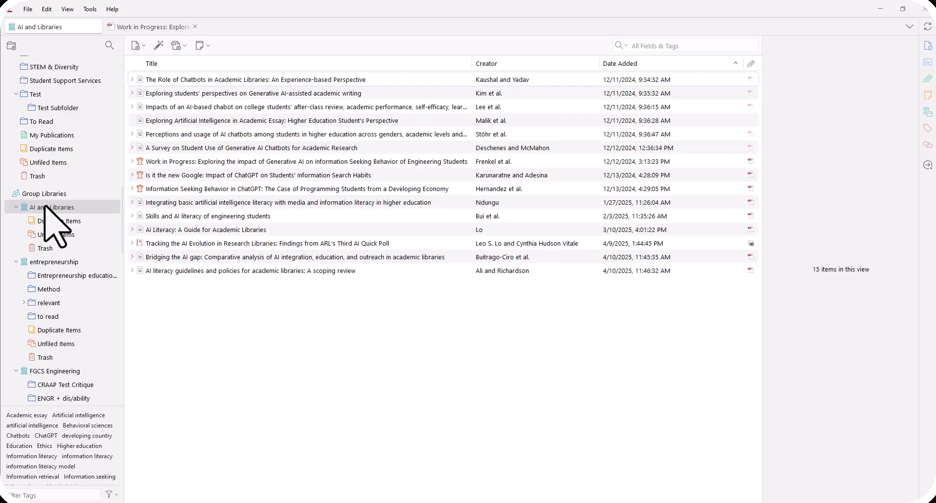
View the options for creating a new collection or a new group library without creating one
click(28, 9)
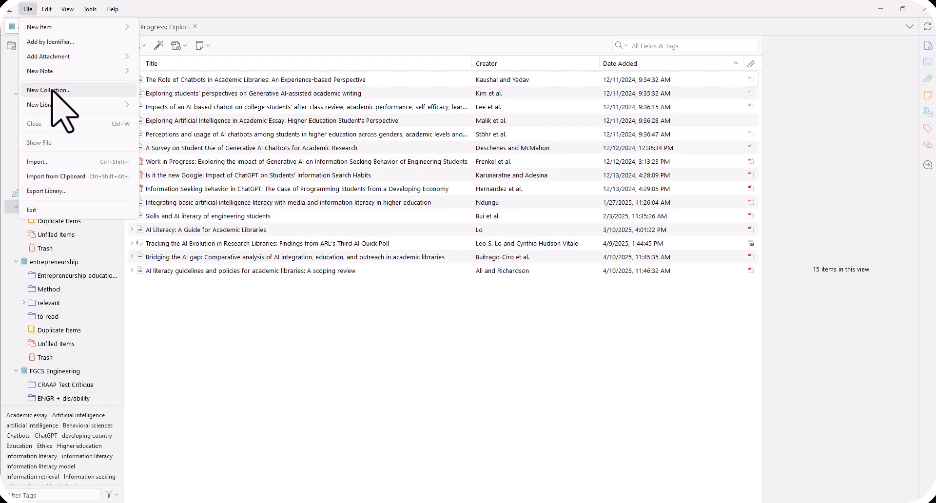
mouse_move(60, 104)
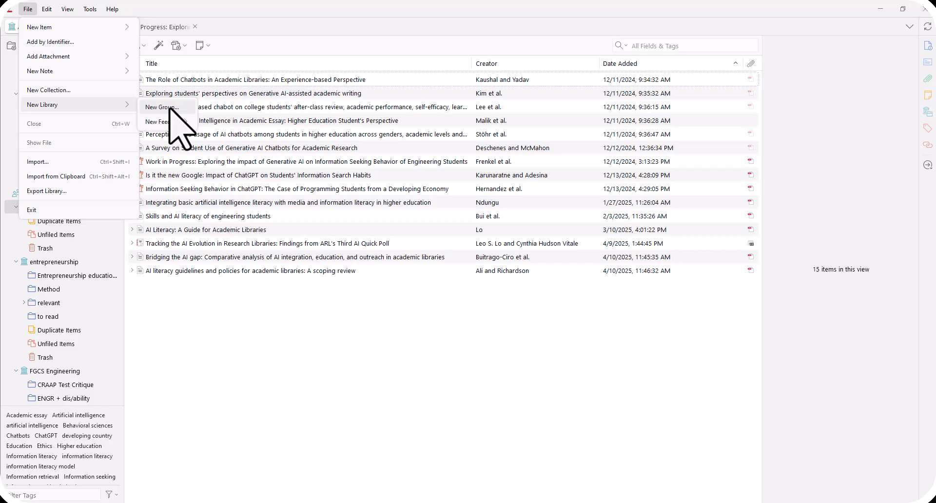
click(49, 249)
scroll(83, 278, up, 4)
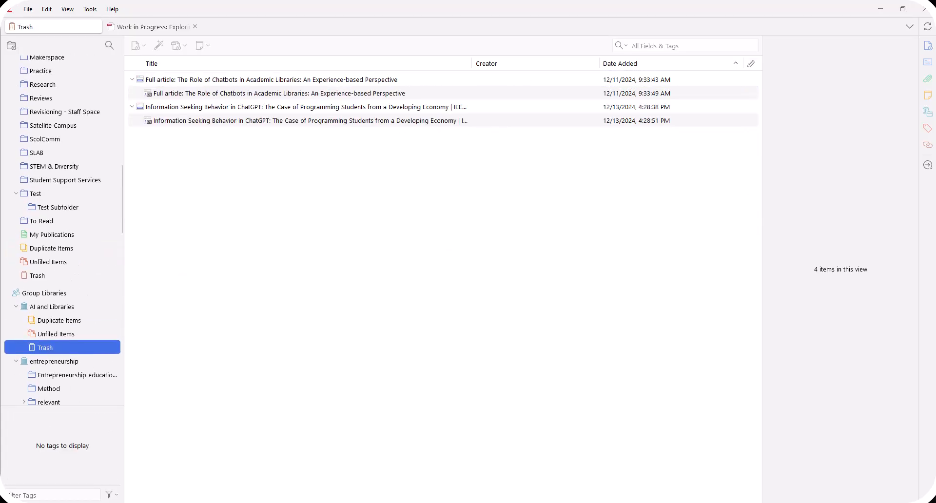
Save the PLOS ONE article "Infectious Disease and Grouping Patterns in Mule Deer" from Firefox into the Test collection and expand its entry in Zotero
click(39, 195)
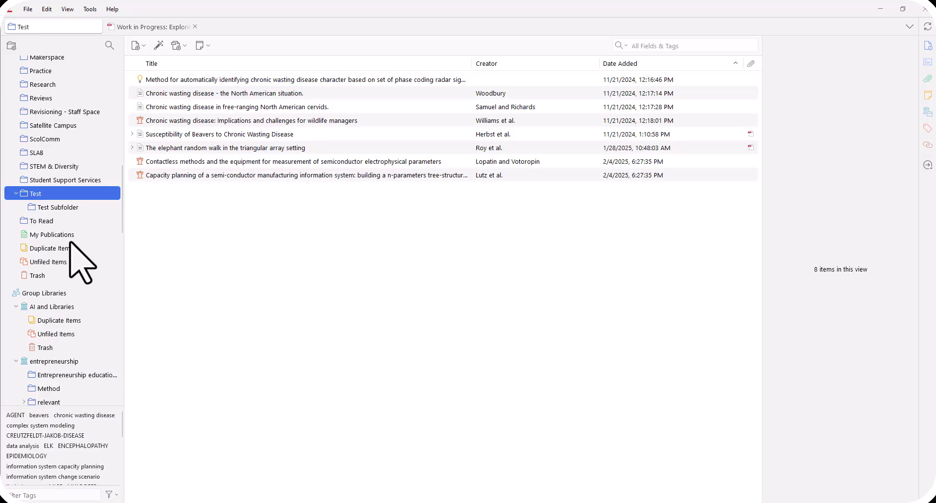
mouse_move(166, 502)
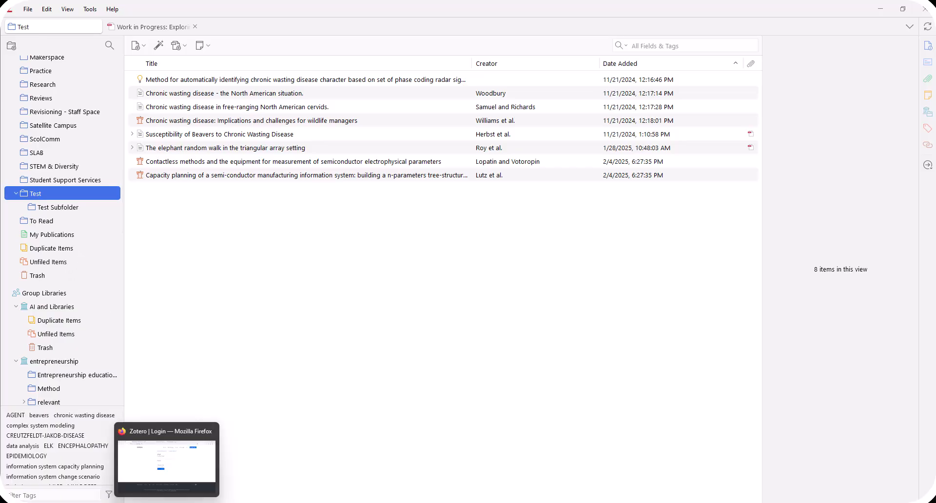
click(167, 502)
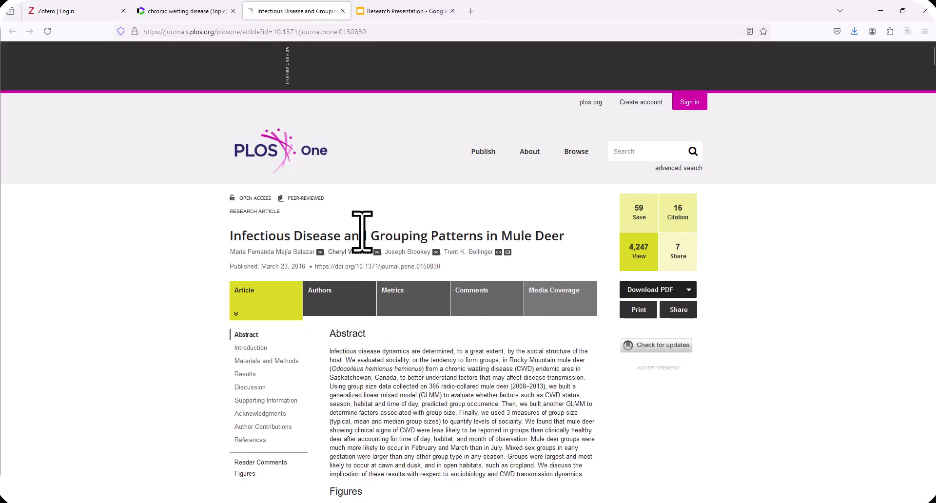
click(906, 31)
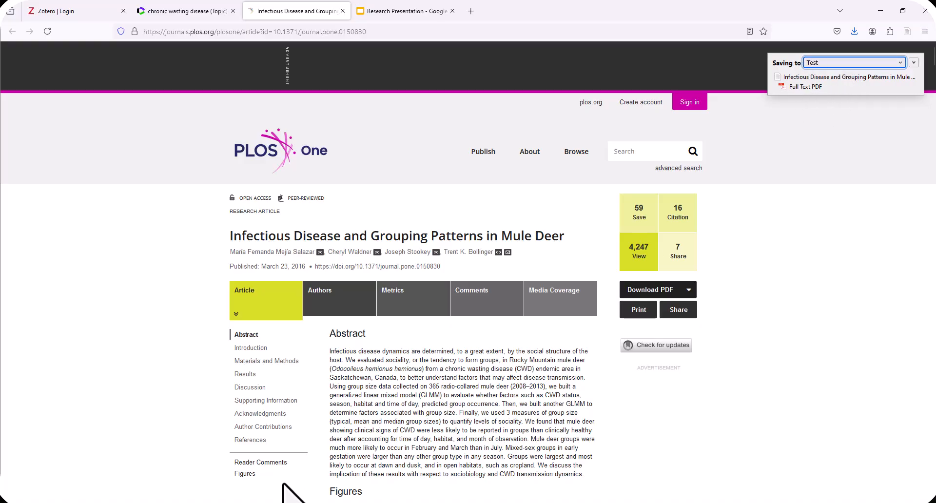
click(189, 501)
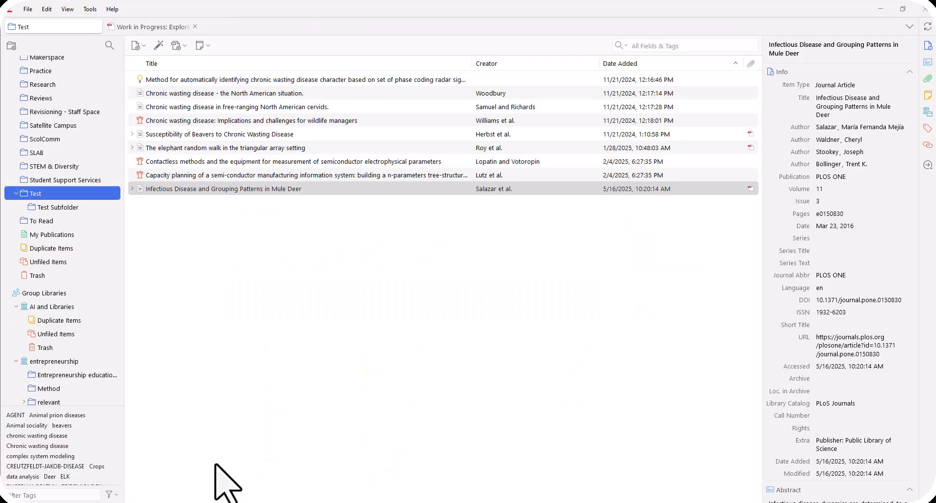
click(132, 189)
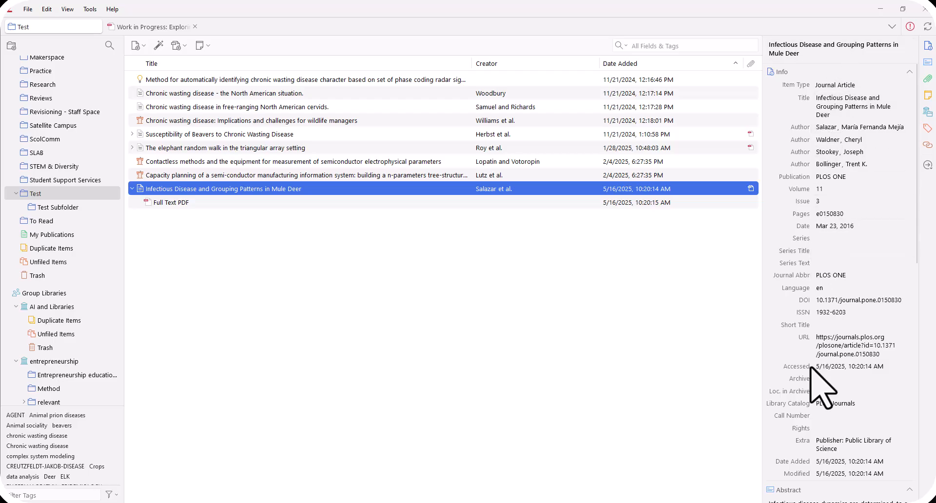
In Firefox, save results 1, 3 and 4 of the Web of Science chronic wasting disease and mule deer search to Zotero's Test collection
key(alt+Tab)
scroll(469, 289, up, 3)
scroll(472, 296, up, 10)
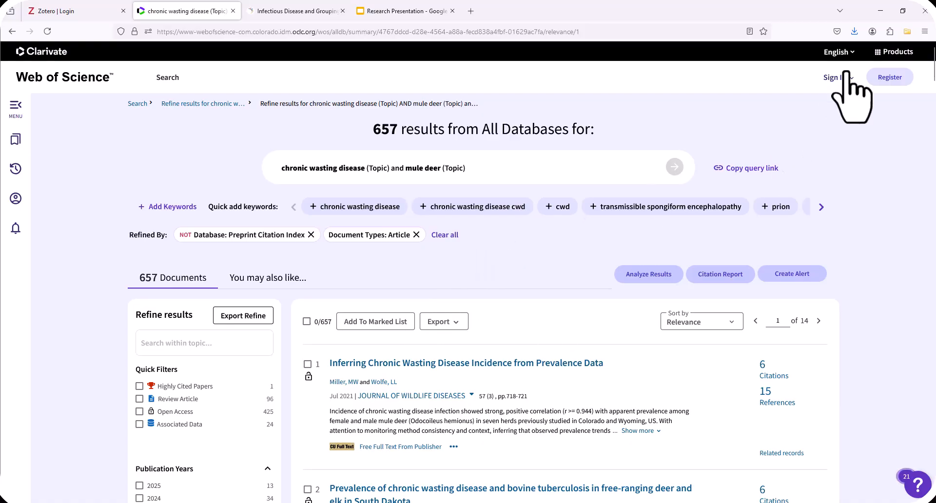
scroll(591, 282, down, 1)
scroll(600, 307, down, 3)
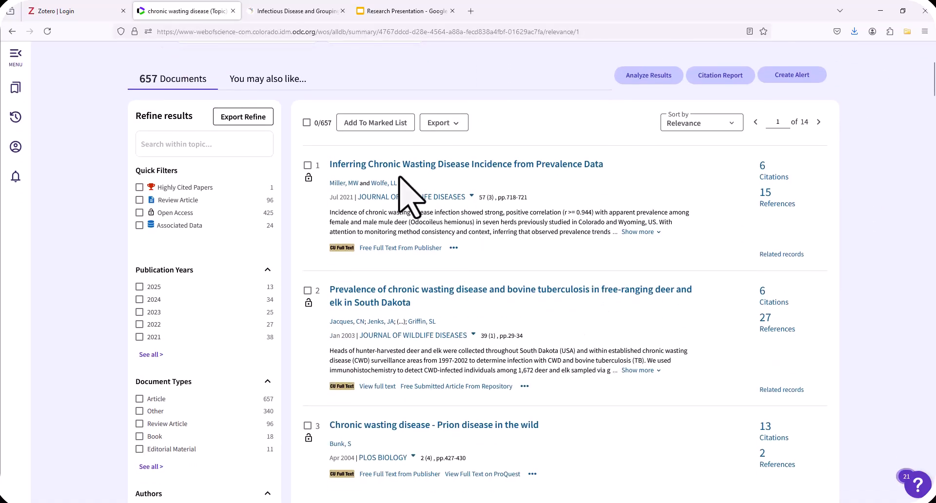
scroll(542, 390, down, 2)
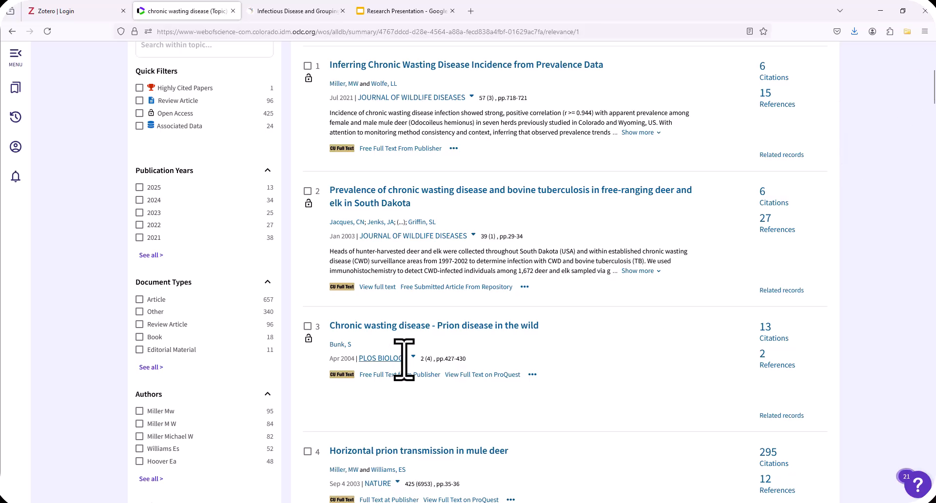
scroll(502, 351, up, 3)
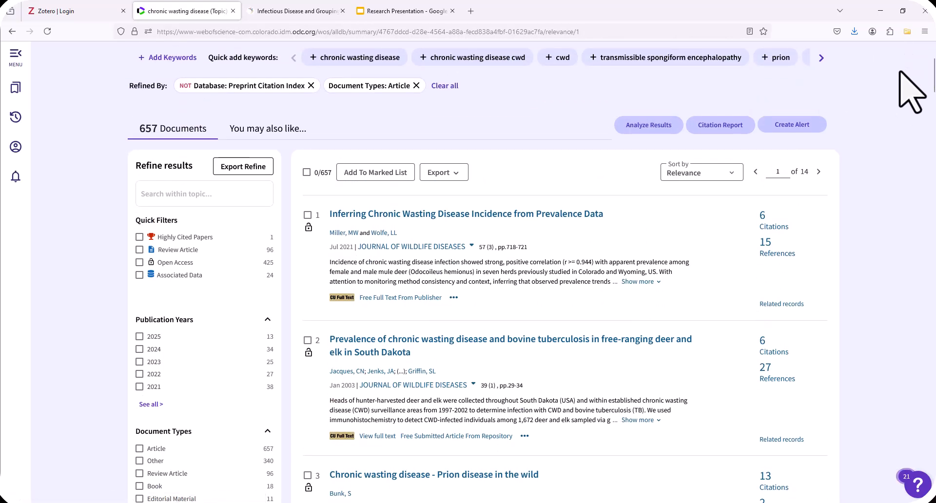
click(907, 32)
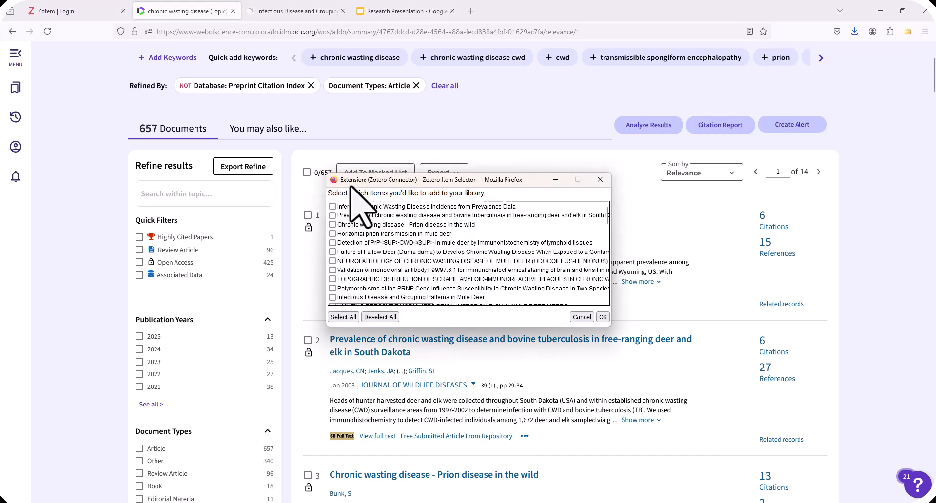
click(332, 206)
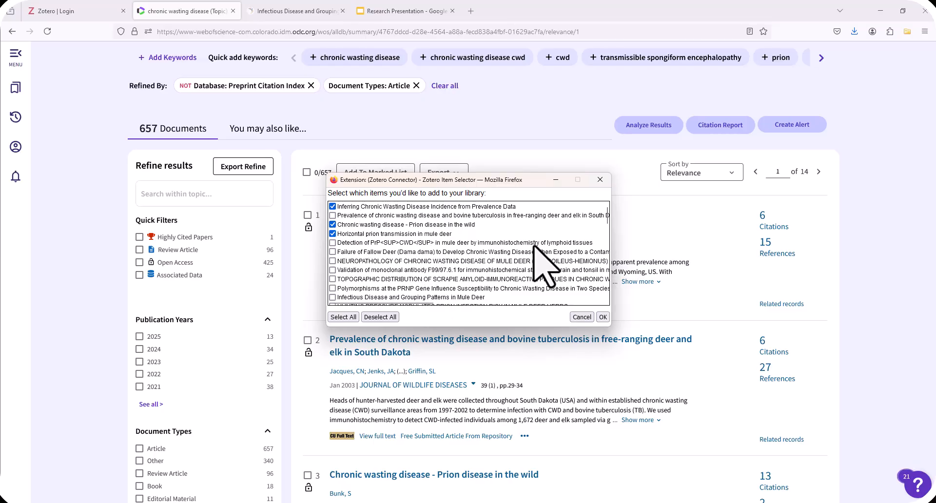
click(604, 318)
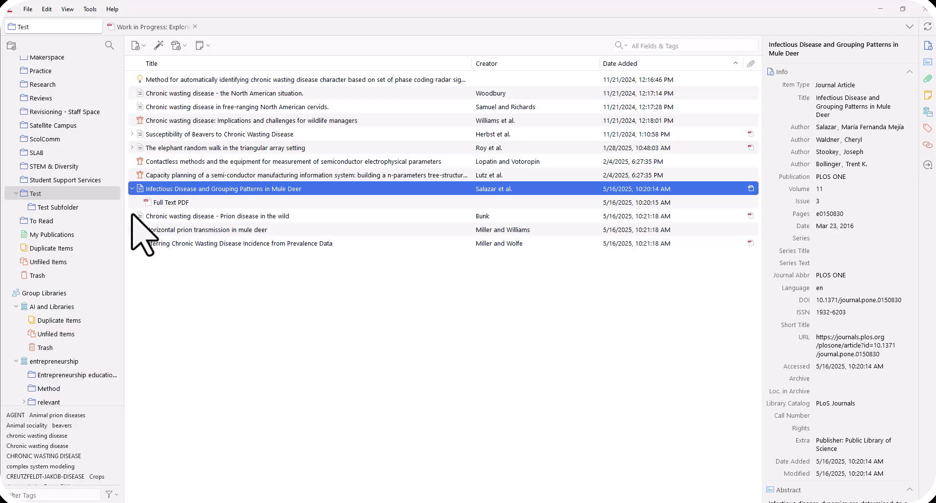
In Zotero, check the attachments of "Chronic wasting disease - Prion disease in the wild" and "Inferring Chronic Wasting Disease Incidence from Prevalence Data"
click(132, 189)
click(133, 201)
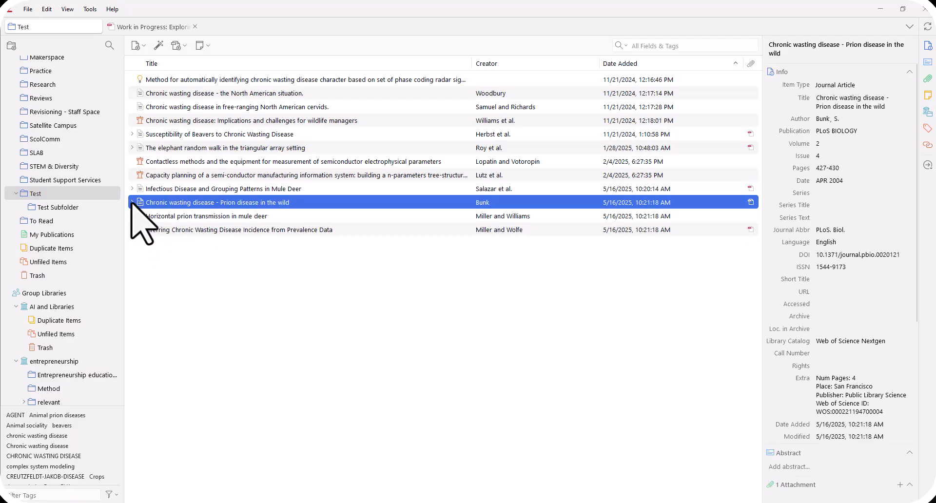
click(132, 202)
click(131, 243)
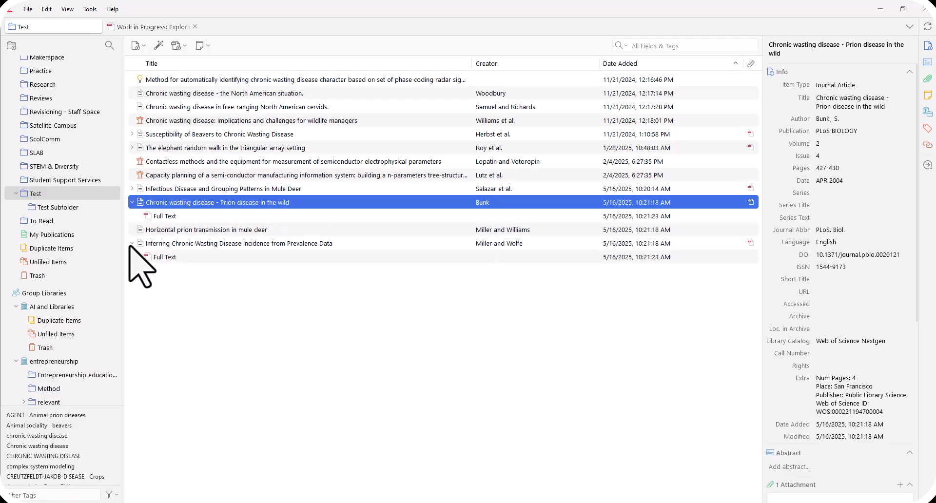
Select "Horizontal prion transmission in mule deer" and view the options for adding or attaching a file to it
click(180, 230)
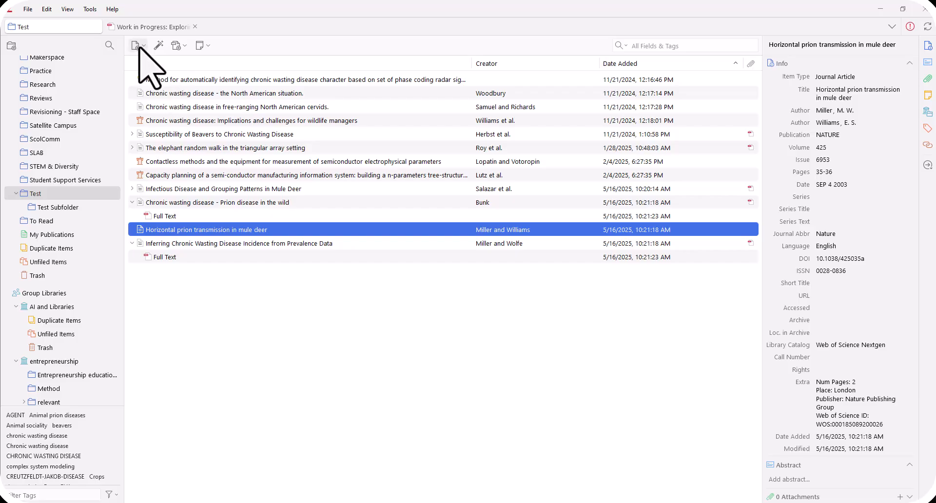
click(182, 45)
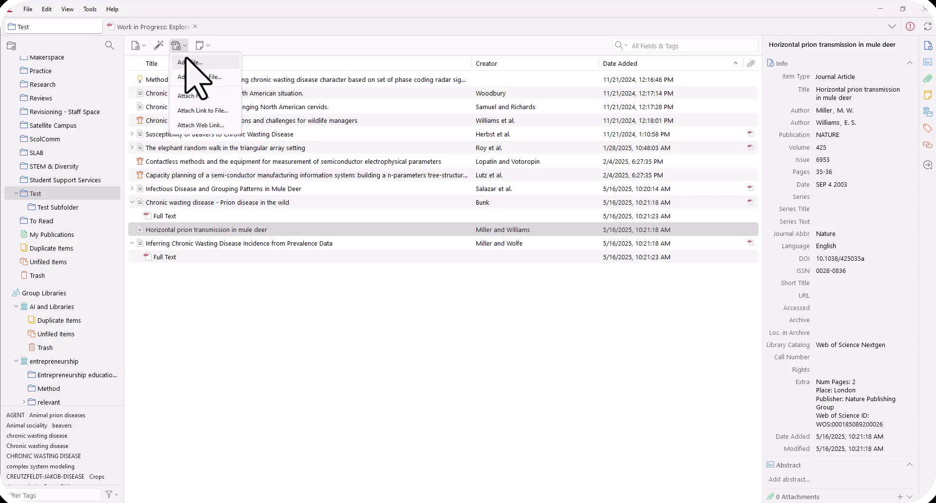
click(256, 333)
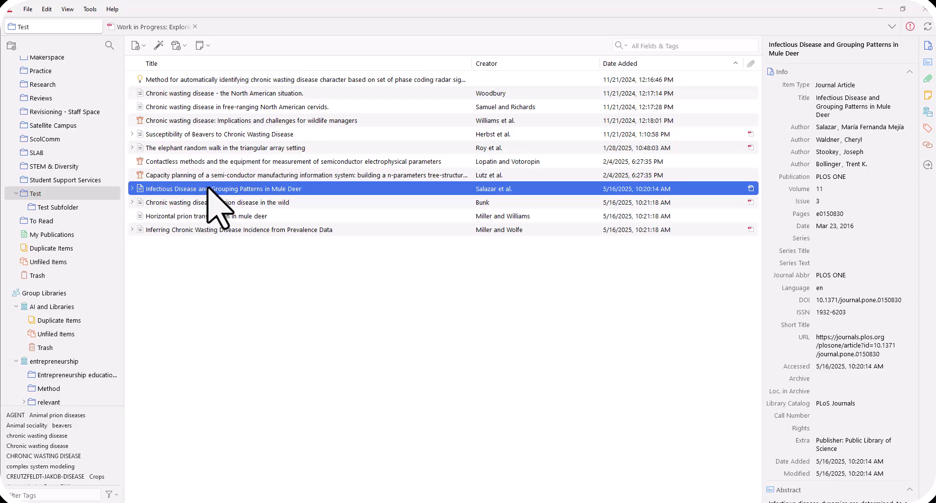
Add a blank item note to "Infectious Disease and Grouping Patterns in Mule Deer" and collapse the entry
click(204, 46)
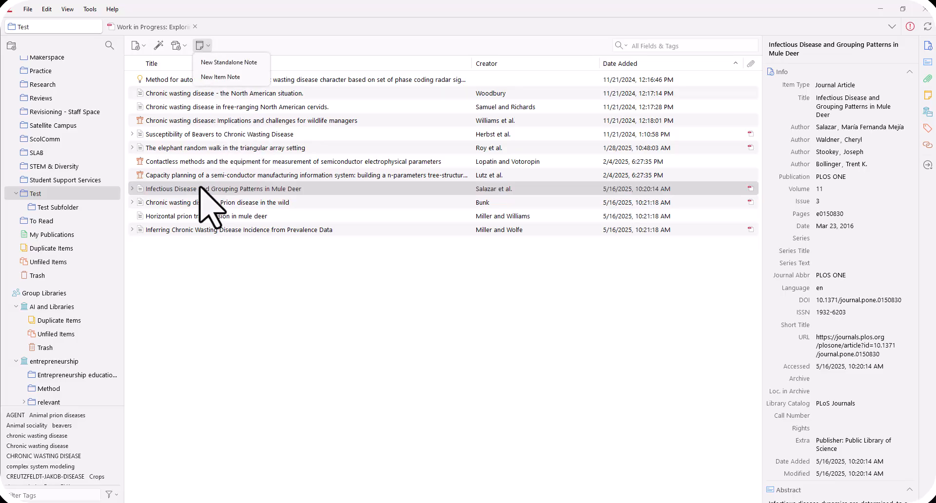
click(221, 77)
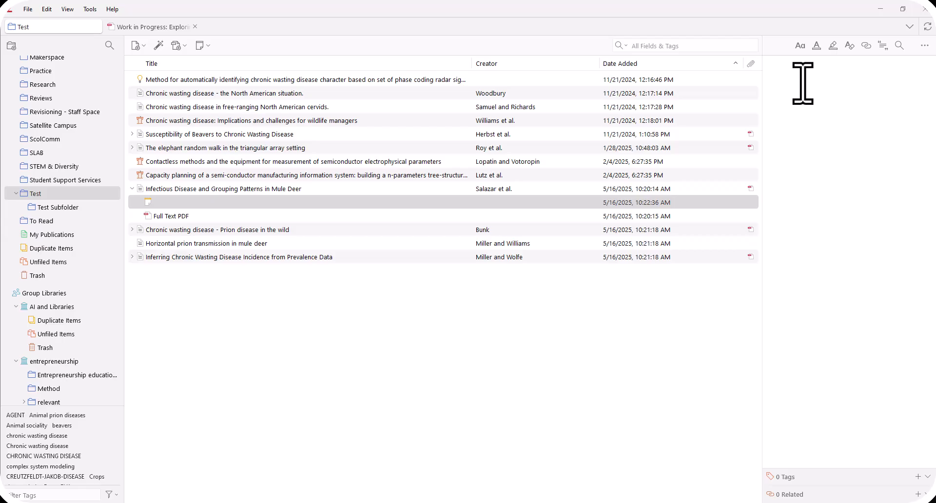
click(132, 189)
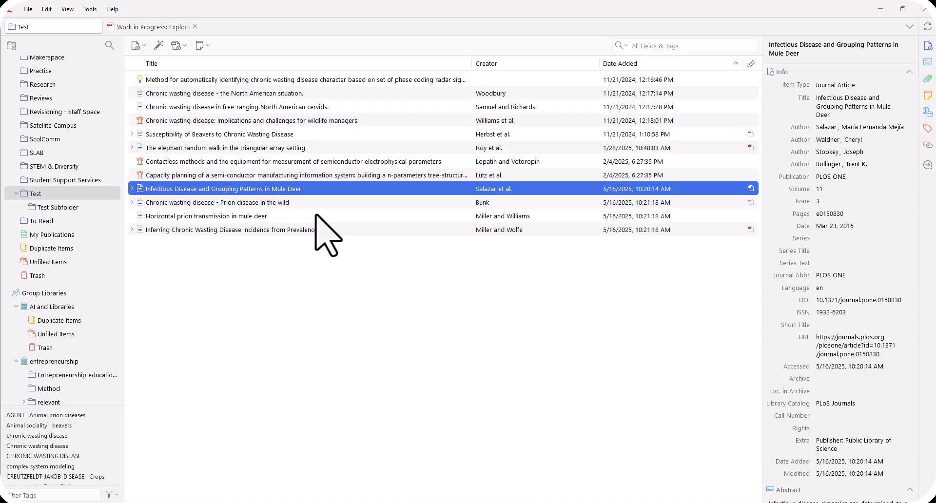
Copy an IEEE bibliography entry for "Infectious Disease and Grouping Patterns in Mule Deer" to the clipboard
right_click(198, 190)
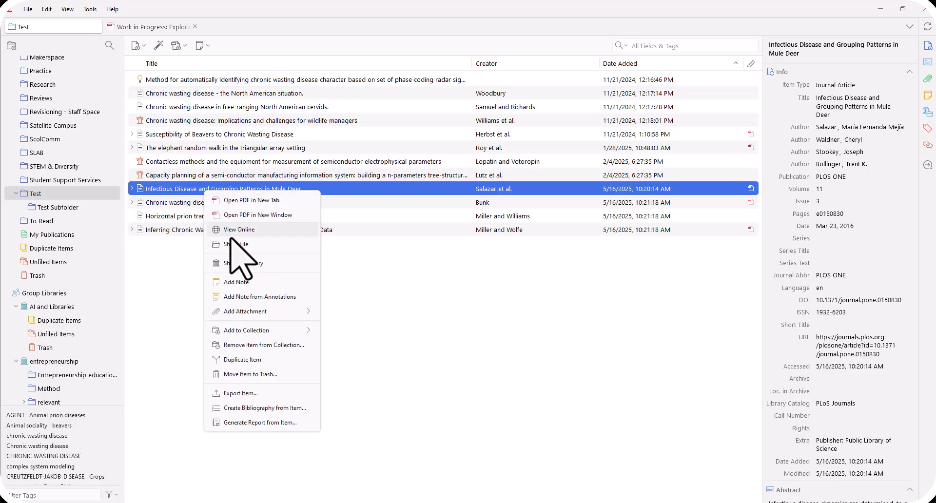
click(259, 408)
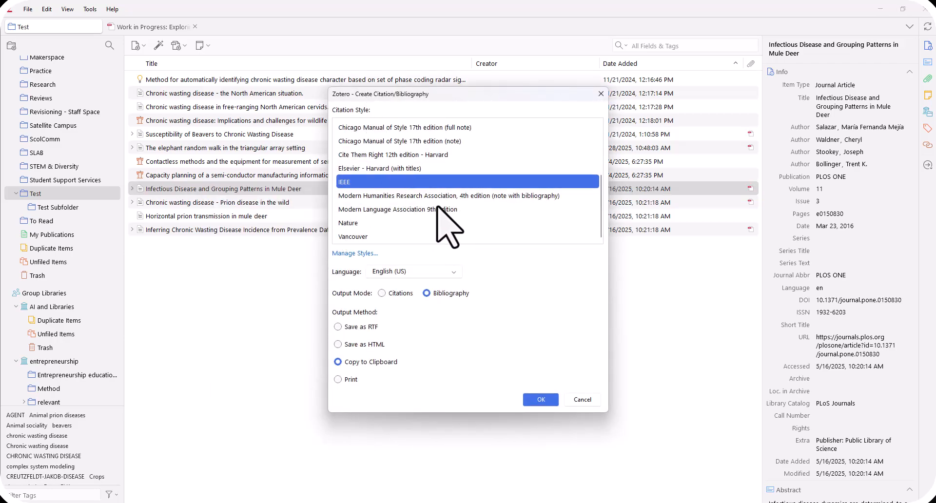
scroll(441, 200, up, 4)
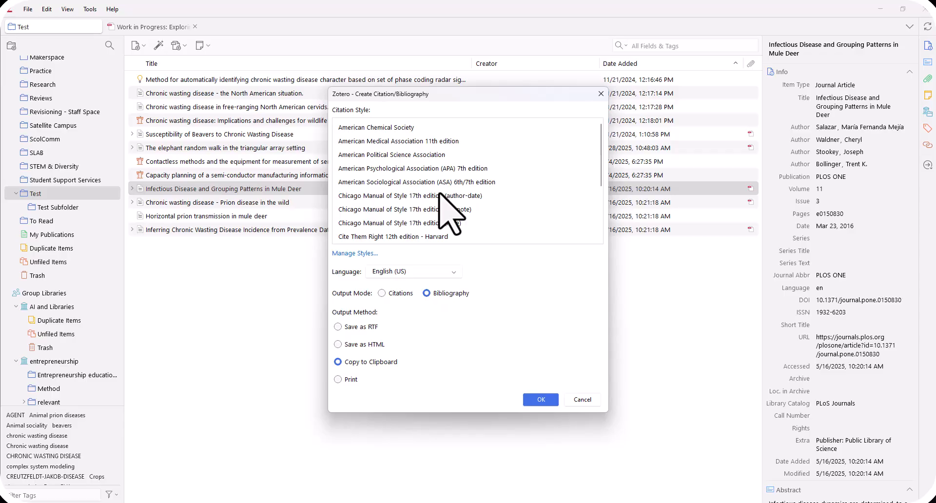
scroll(431, 203, down, 3)
scroll(419, 211, up, 3)
scroll(501, 208, down, 3)
click(501, 214)
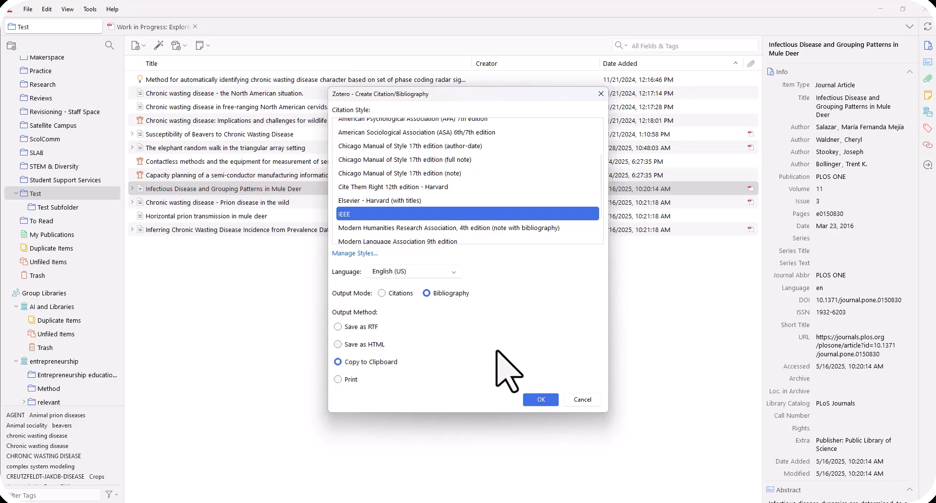
click(542, 400)
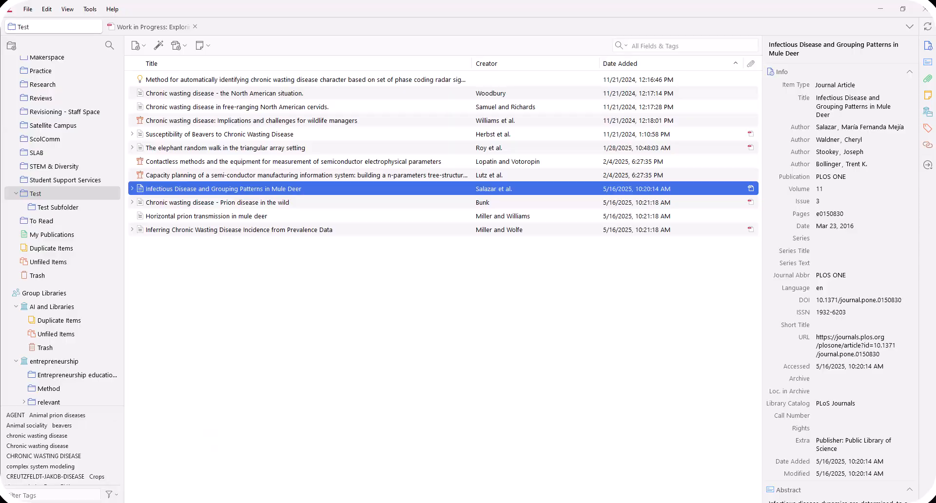
In the Research Presentation in Google Slides, paste the copied reference into the body text box of slide 2
key(alt+Tab)
click(418, 7)
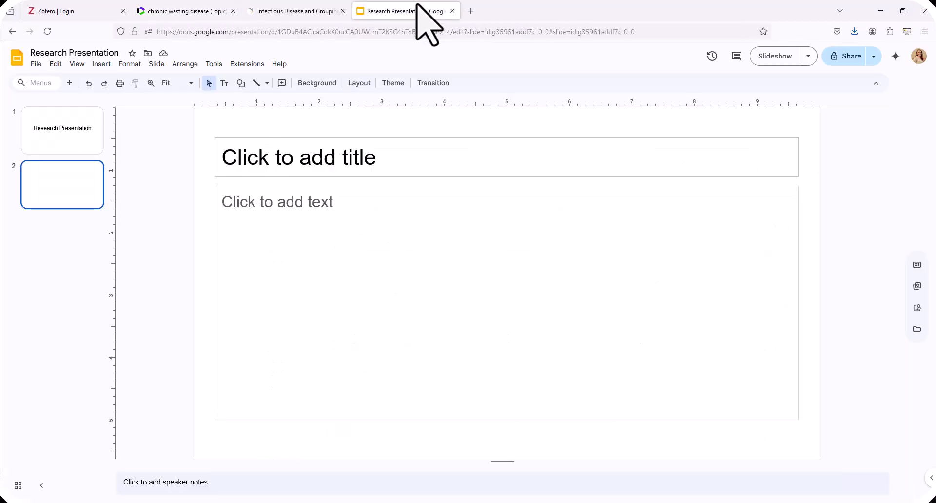
click(269, 248)
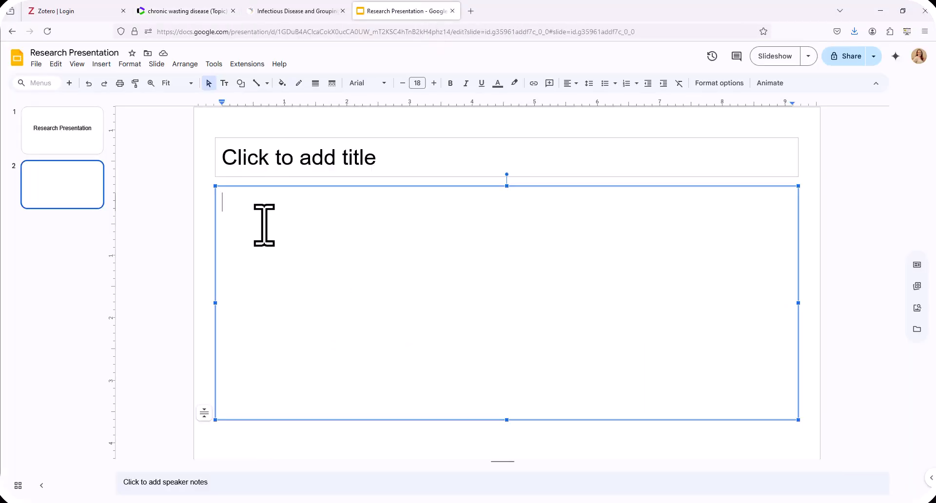
text([1] M. F. M. Salazar, C. Waldner, J. Stookey, and T. K. Bollinger, "Infectious Disease and Grouping Patterns in Mule Deer," PLOS ONE, vol. 11, no. 3, p. e0150830, Mar. 2016, doi: 10.1371/journal.pone.0150830.)
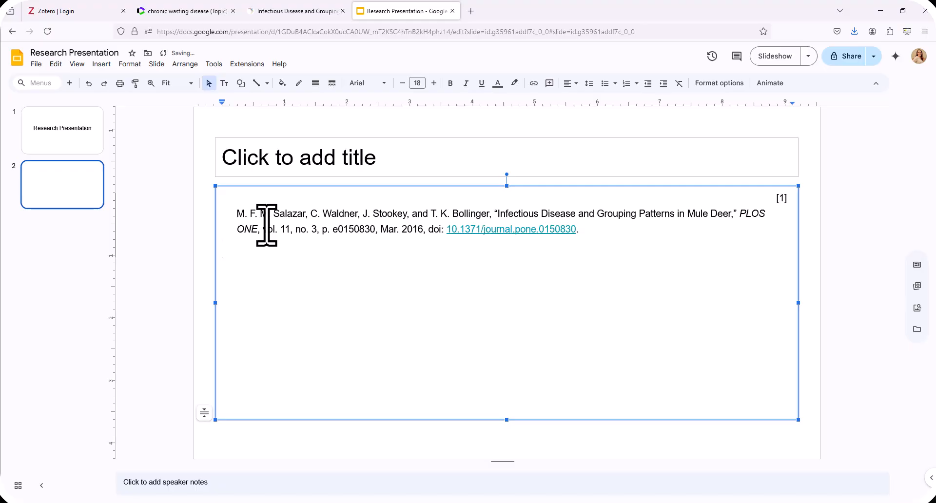
In Zotero, copy an IEEE bibliography of the three Test collection items listed below "Infectious Disease and Grouping Patterns in Mule Deer" to the clipboard
key(alt+Tab)
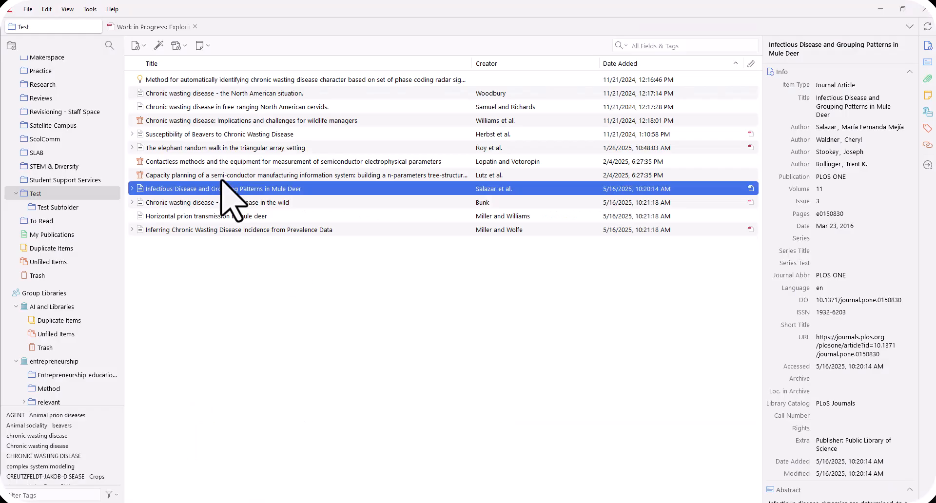
click(200, 203)
key(shift+Down)
key(shift+Down)
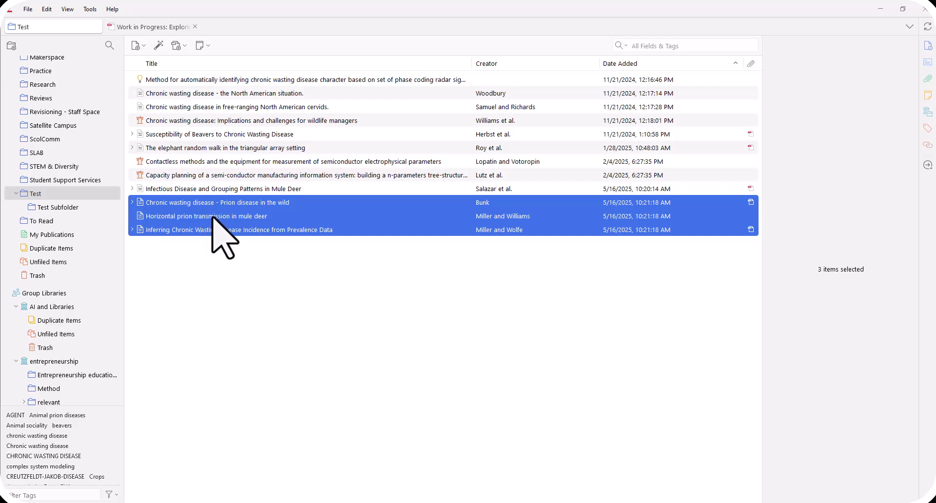
right_click(213, 218)
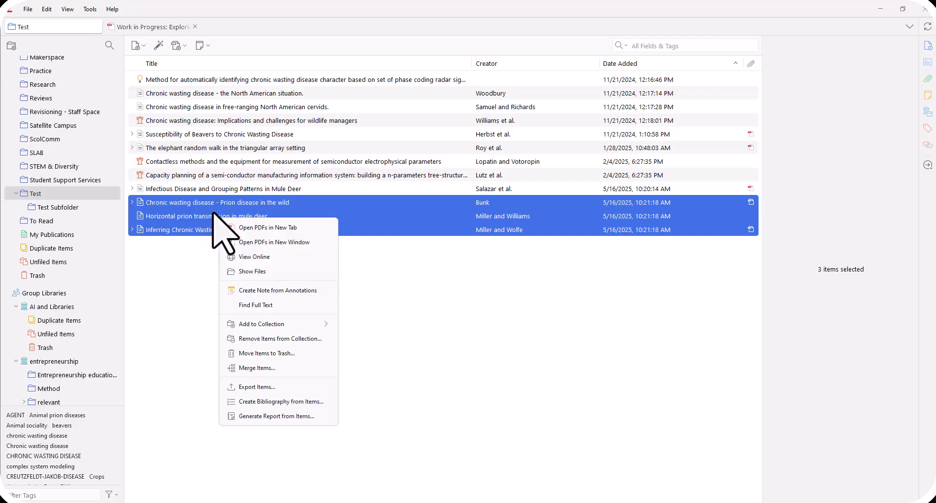
click(284, 403)
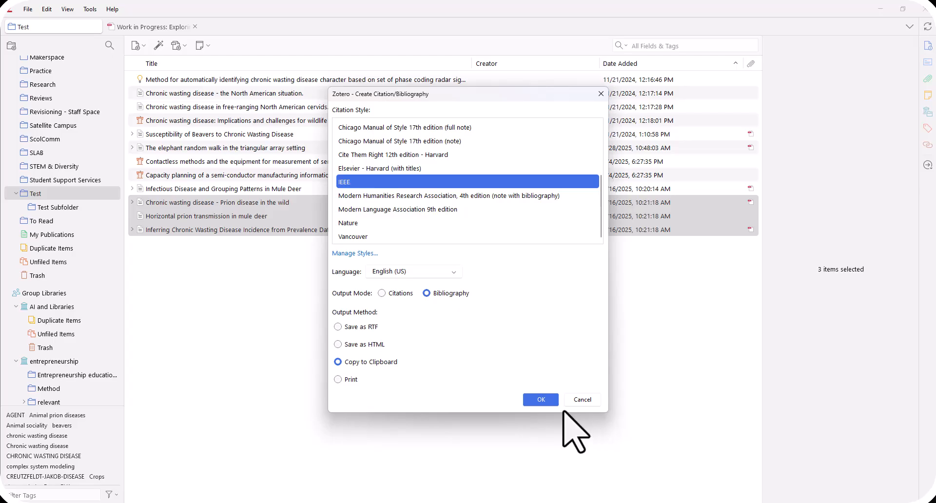
click(543, 400)
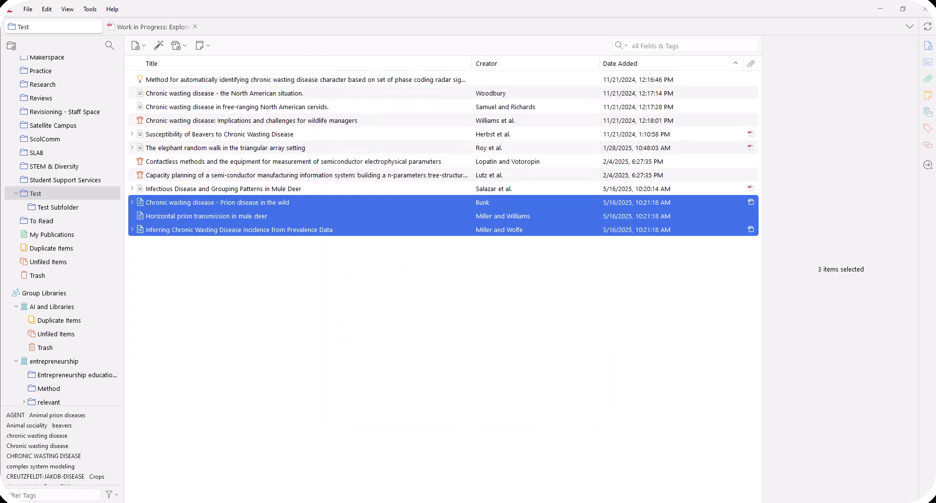
Back in Google Slides, paste the three copied references below the existing one on slide 2
mouse_move(168, 500)
click(186, 429)
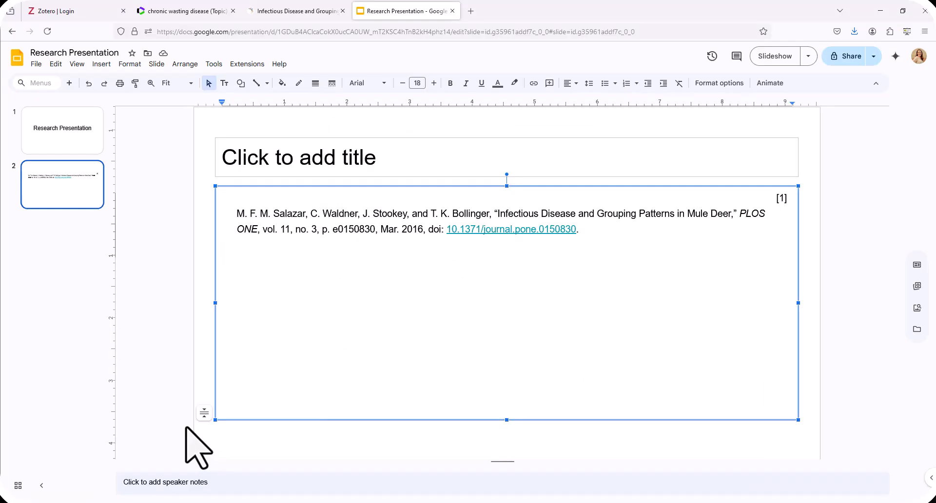
text([1] S. Bunk, "Chronic wasting disease - Prion disease in the wild," PLoS. Biol., vol. 2, no. 4, pp. 427–430, Apr. 2004, doi: 10.1371/journal.pbio.0020121. [2] M. W. Miller and E. S. Williams, "Horizontal prion transmission in mule deer," Nature, vol. 425, no. 6953, pp. 35–36, Sep. 2003, doi: 10.1038/425035a. [3] M. W. Miller and L. L. Wolfe, "Inferring Chronic Wasting Disease Incidence from Prevalence Data," J. Wildl. Dis., vol. 57, no. 3, pp. 718–721, Jul. 2021, doi: 10.7589/JWD-D-20-00216.)
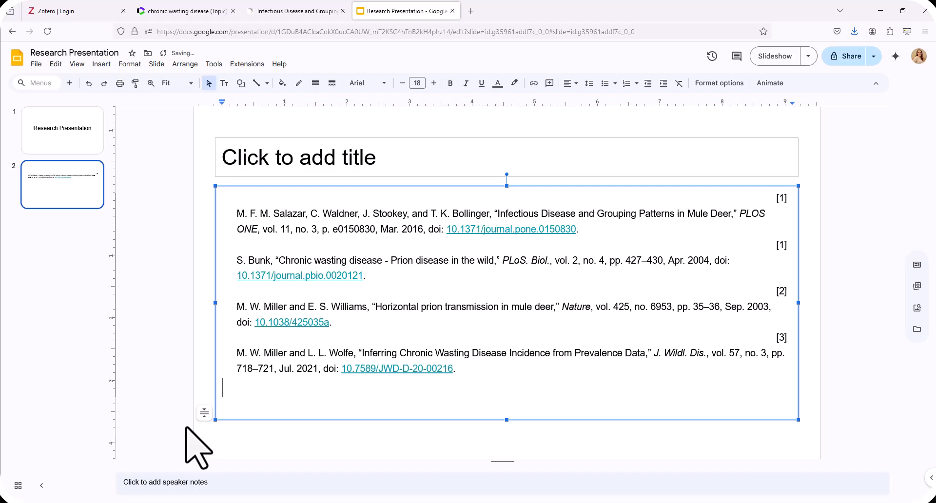
In Word, start a Zotero citation before the word "Again" using the American Psychological Association (APA) 7th edition style
key(alt+Tab)
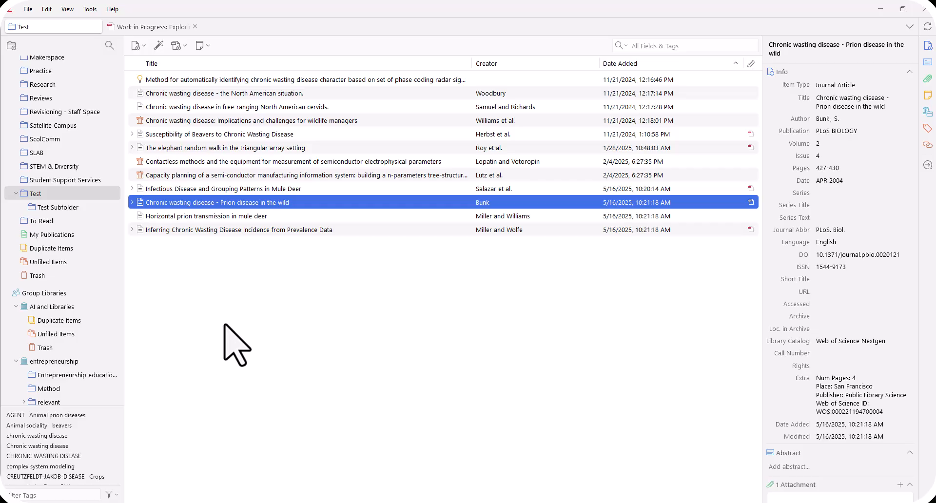
click(318, 502)
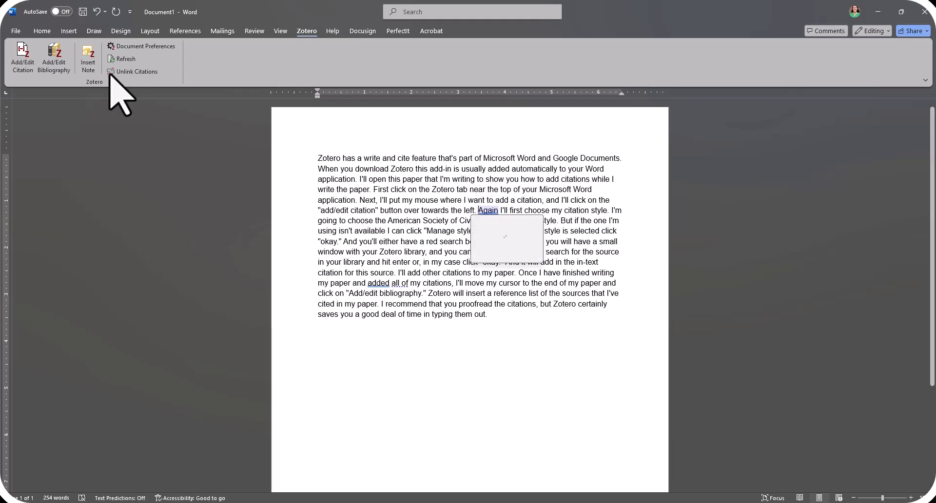
click(24, 63)
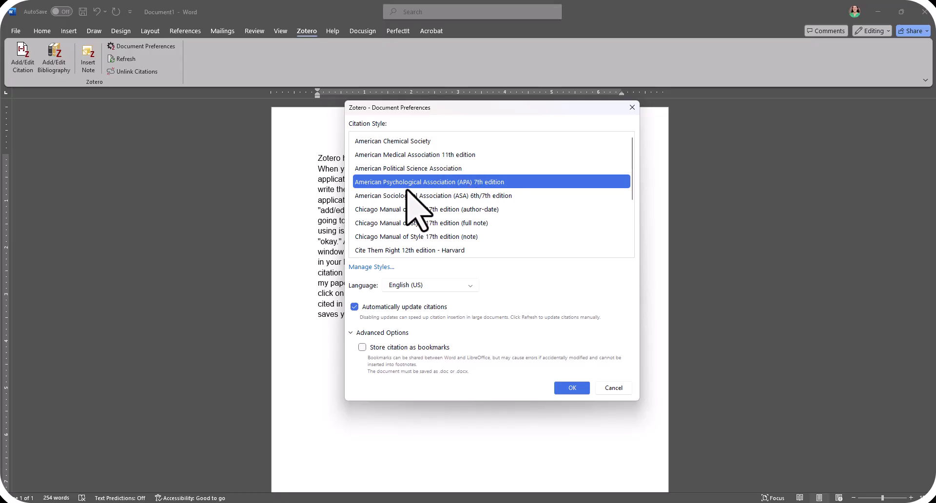
click(573, 388)
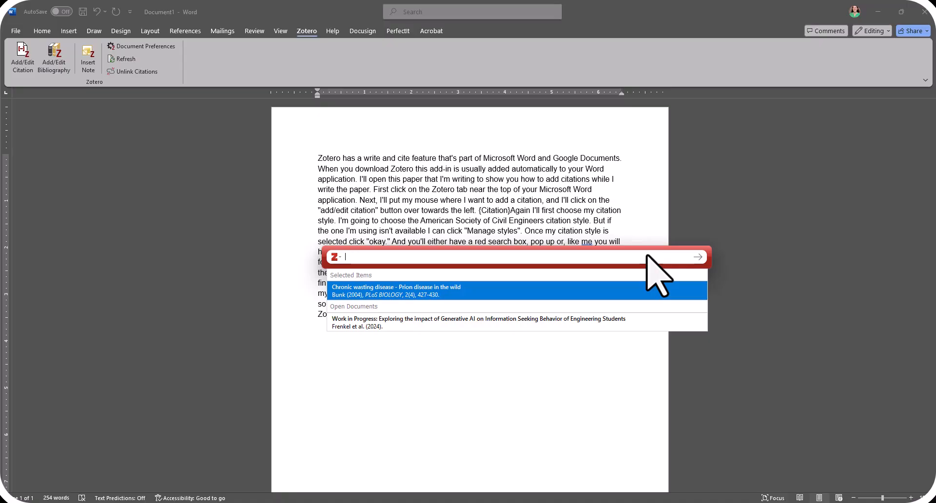
Cite "Chronic wasting disease - Prion disease in the wild" and the open "Work in Progress" paper on Generative AI together
click(402, 294)
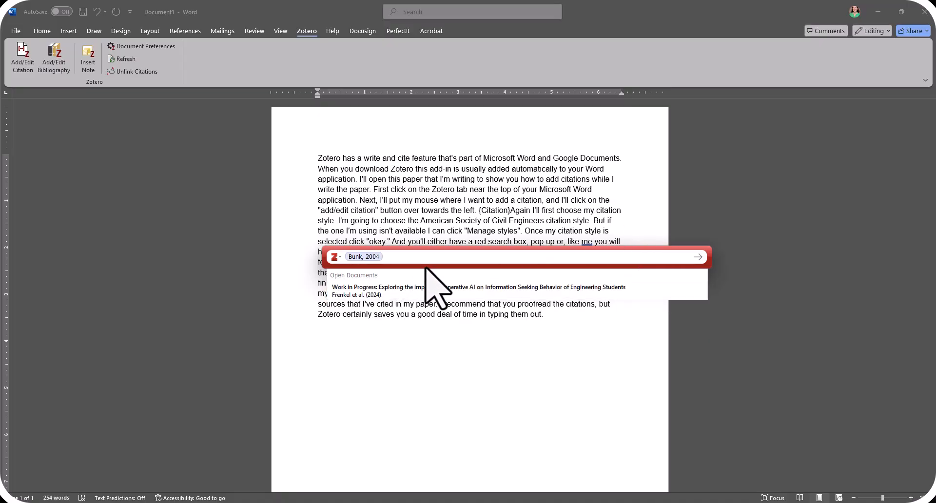
click(433, 292)
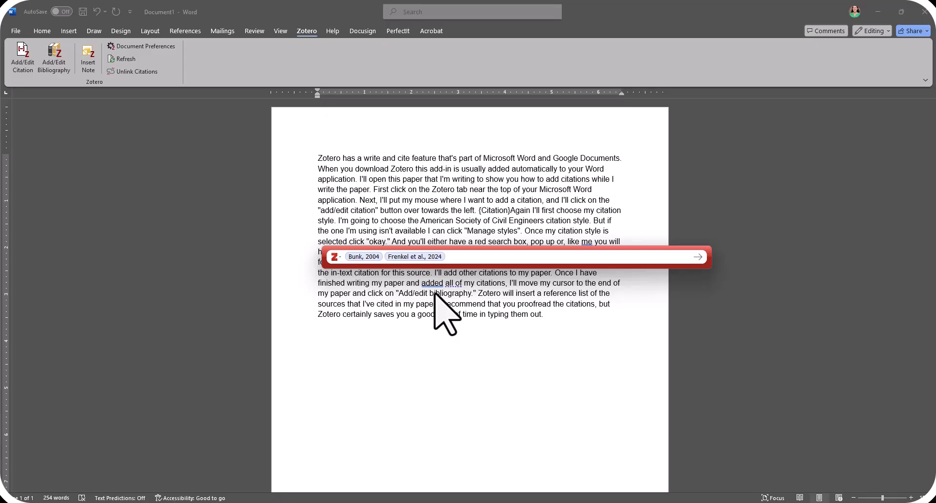
key(Return)
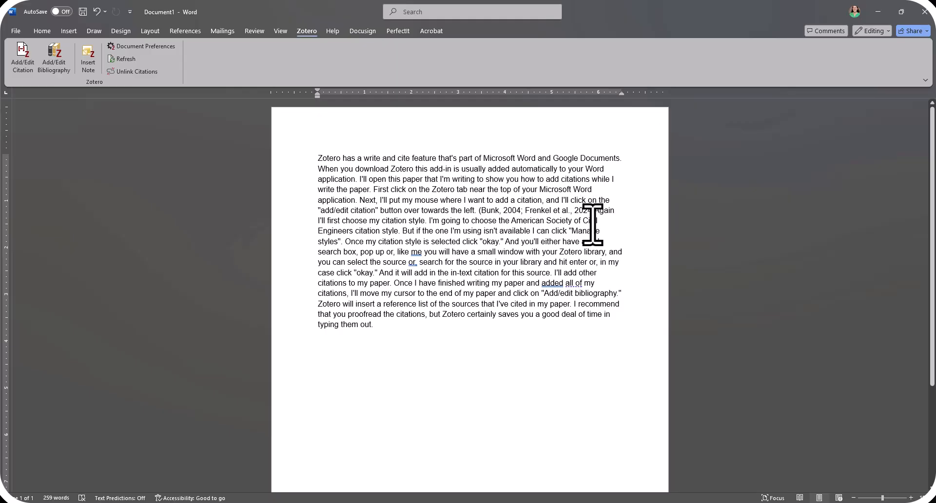
Insert the Zotero bibliography below the paper's last paragraph, review it, and switch back to Zotero
click(396, 363)
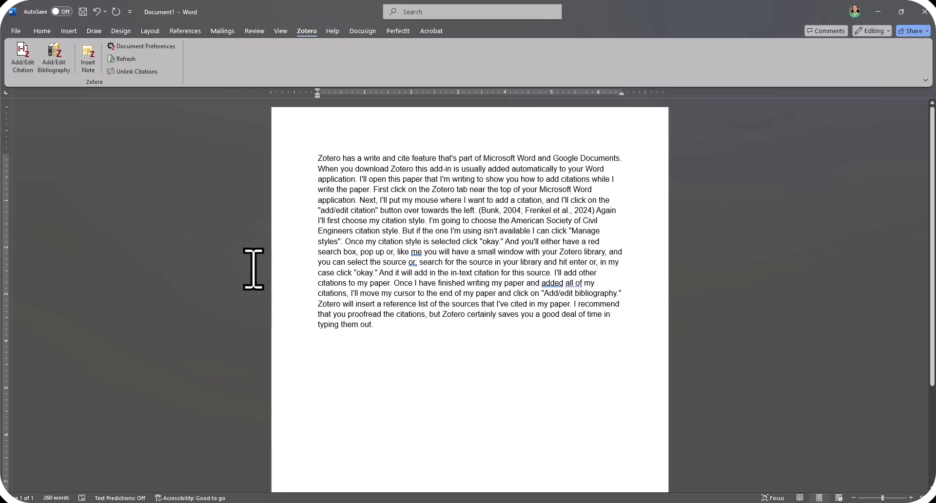
click(56, 51)
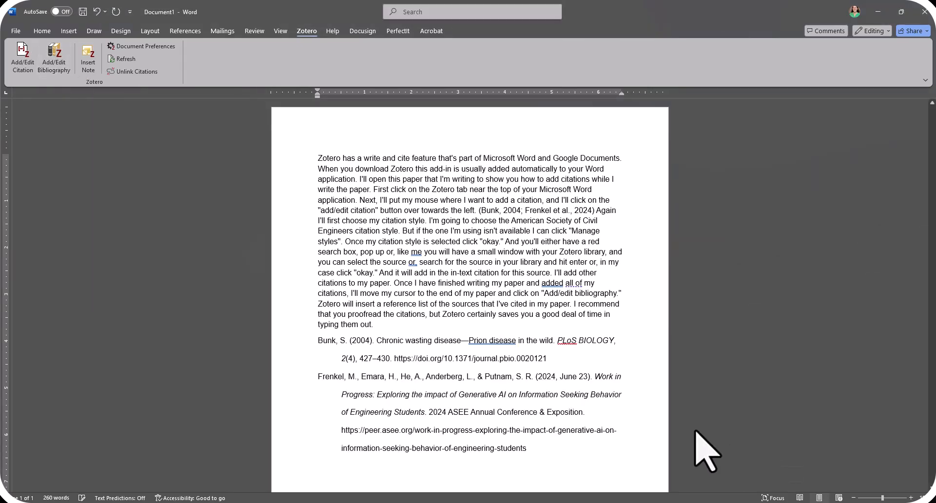
scroll(700, 449, down, 2)
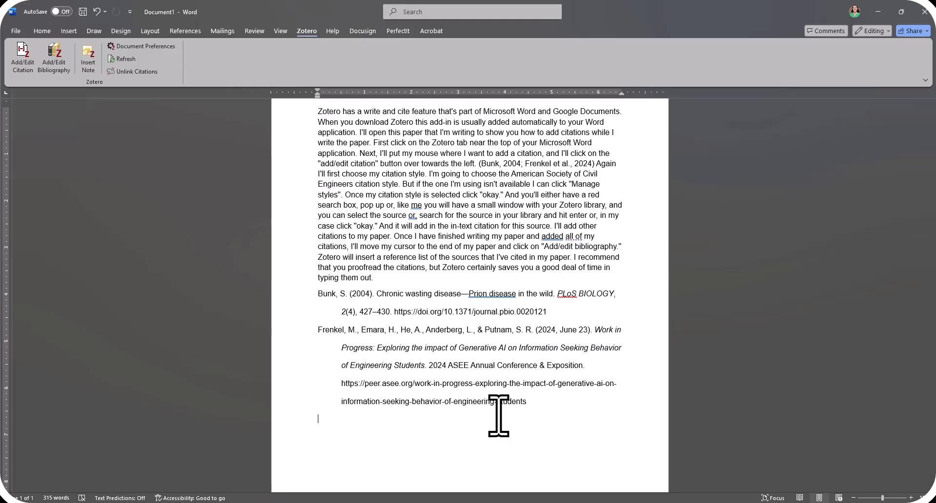
mouse_move(166, 502)
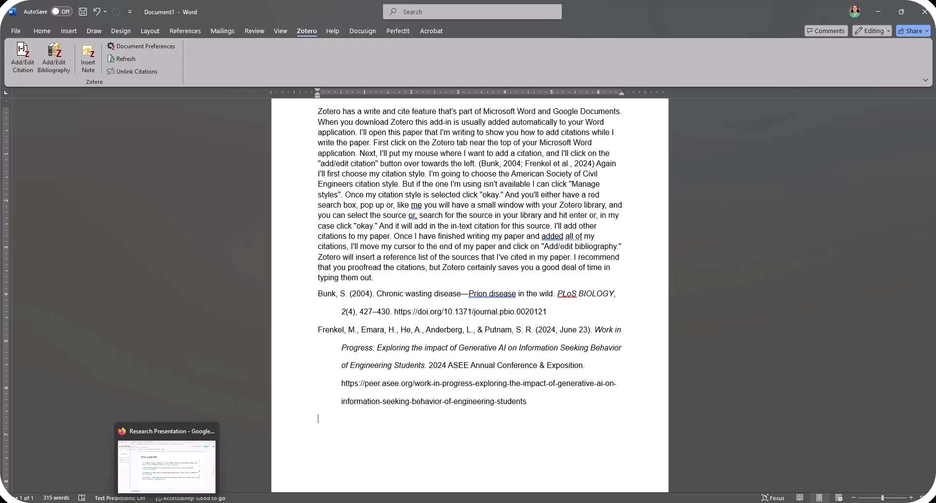
click(189, 502)
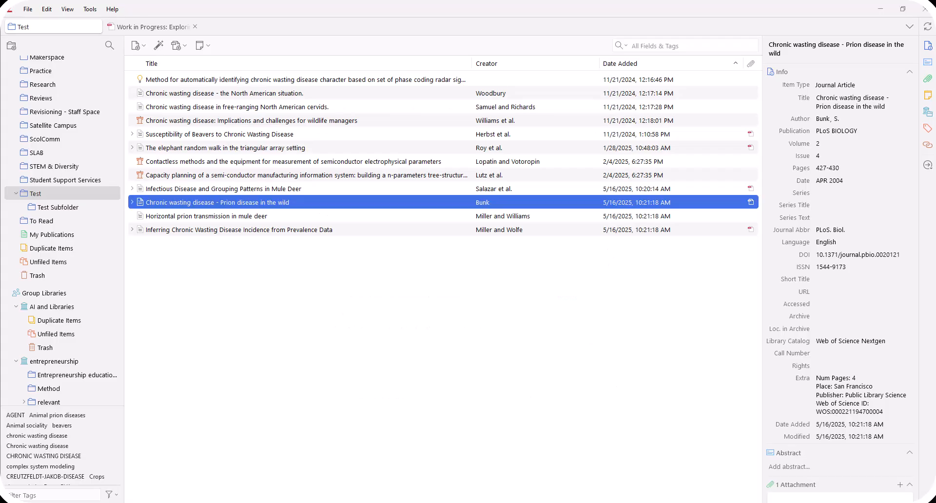